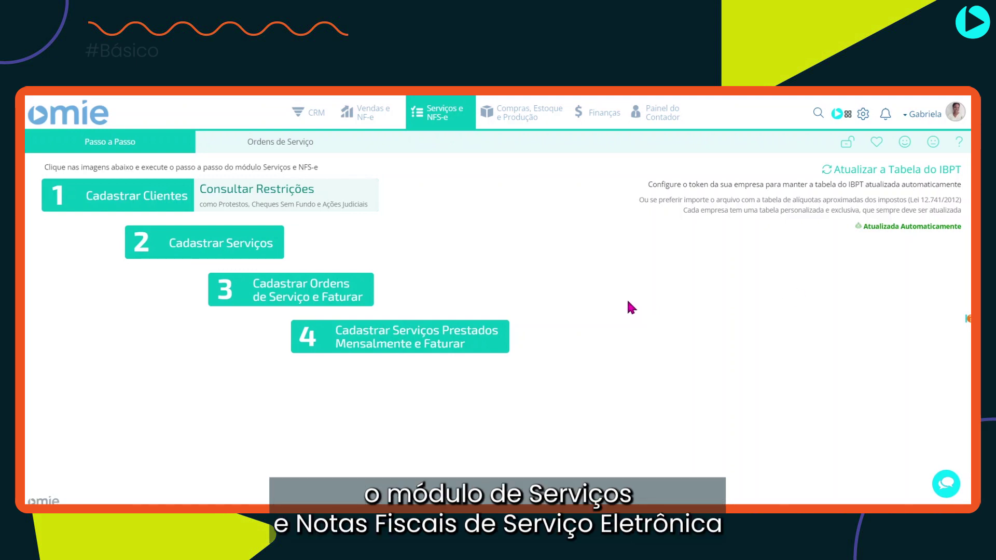
# Step: Open the service orders board in the Serviços e NFS-e module and start a new quote
pyautogui.click(439, 125)
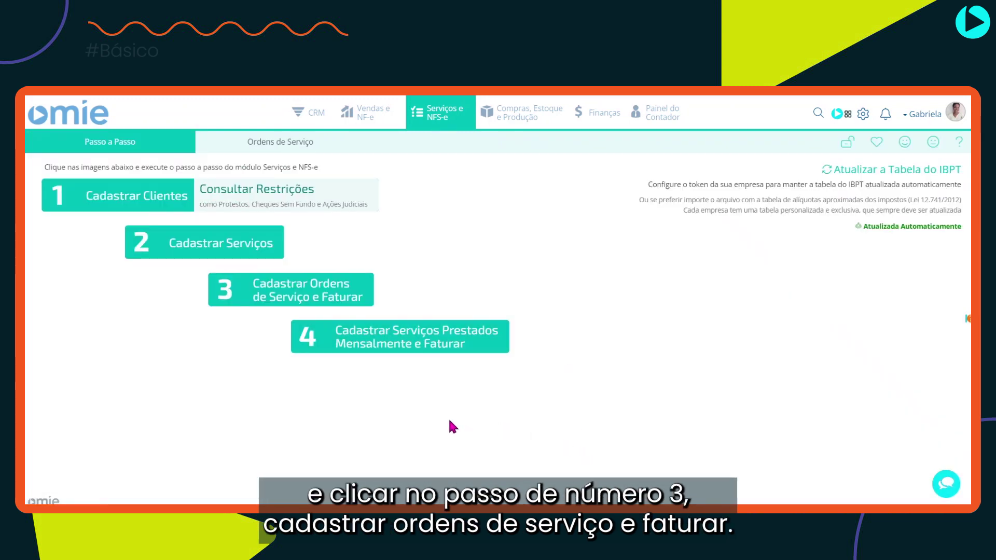
pyautogui.click(336, 300)
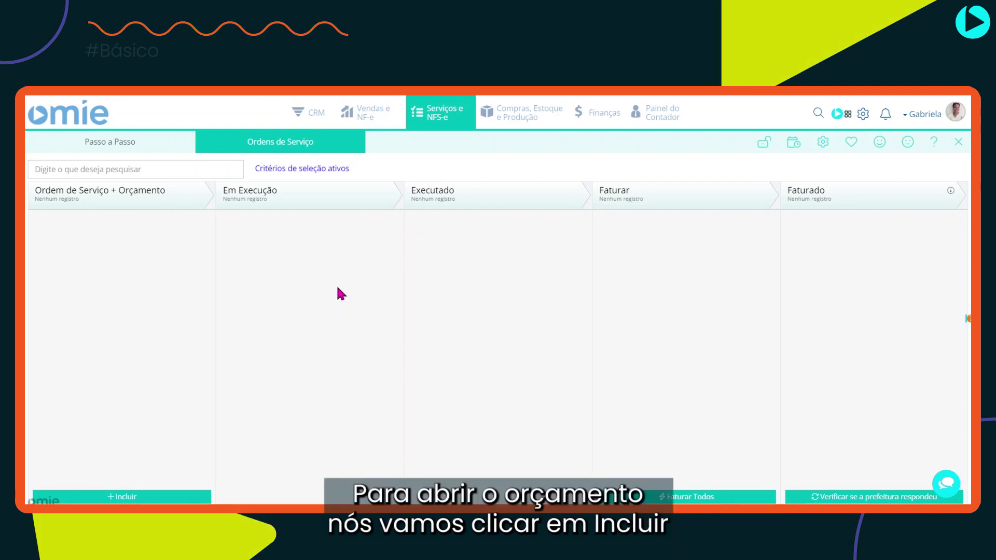
pyautogui.click(163, 497)
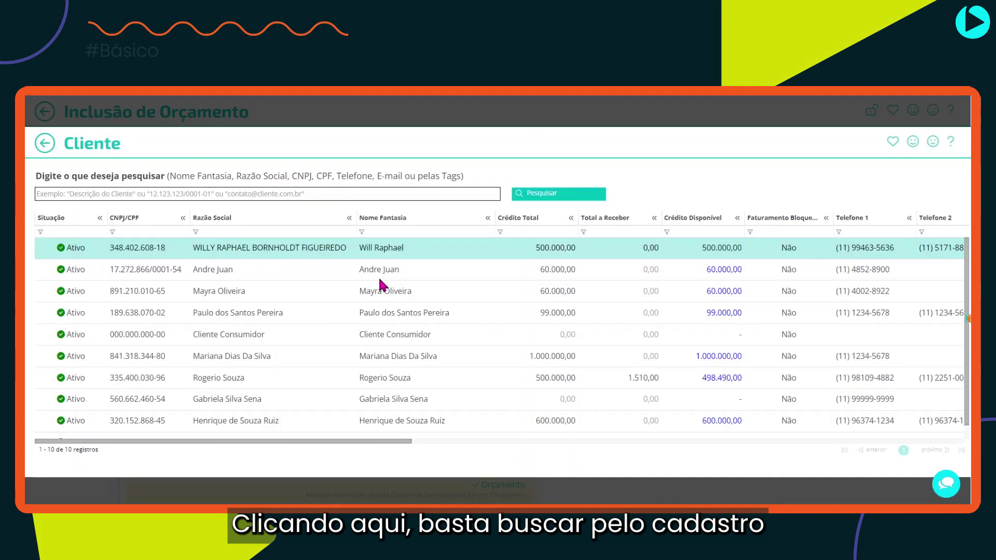
# Step: Search the registered customers by first name and assign the matching customer to the quote
pyautogui.write('gabriela')
pyautogui.press('Return')
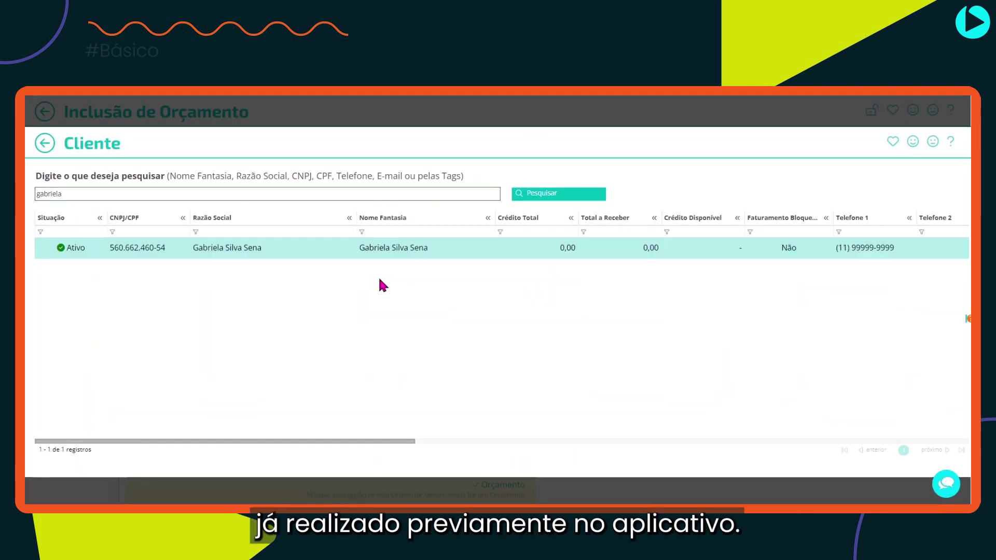
pyautogui.doubleClick(376, 248)
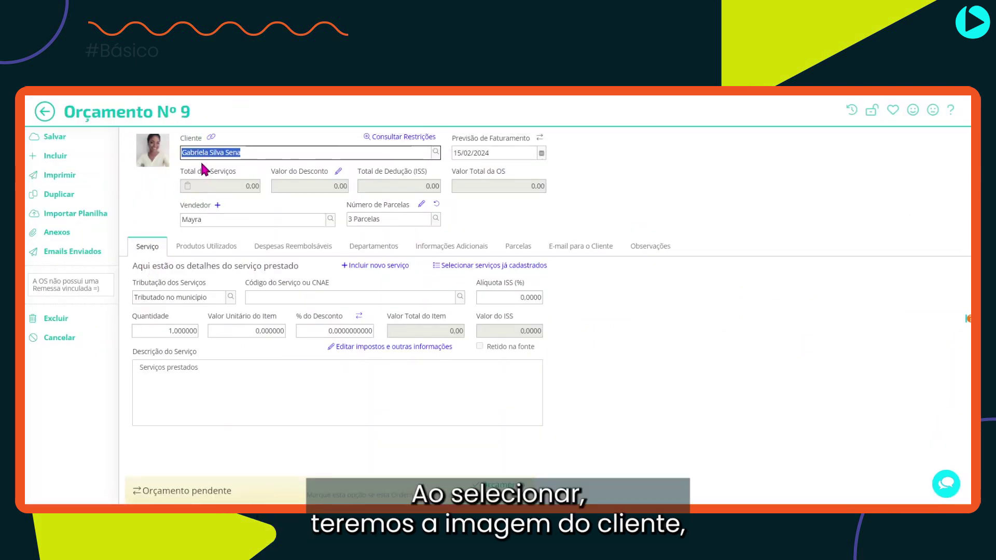
# Step: Review the customer's registration summary and the quote's billing forecast date, salesperson and number of installments
pyautogui.moveTo(210, 141)
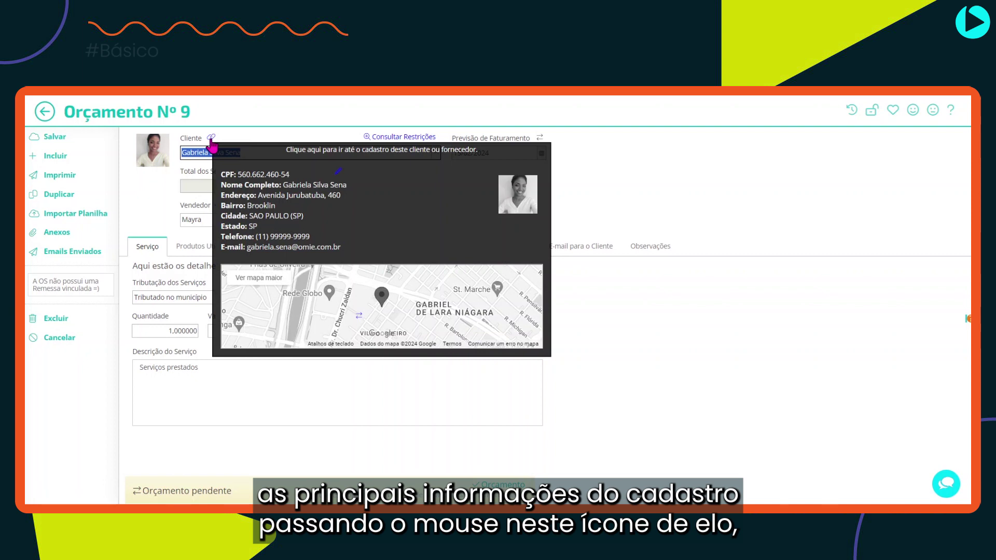
pyautogui.click(510, 158)
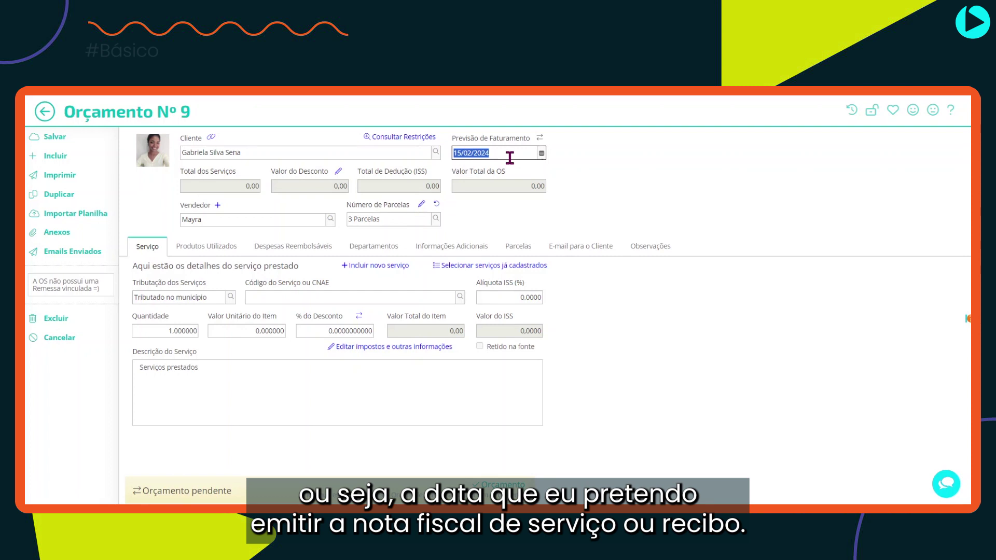
pyautogui.click(210, 218)
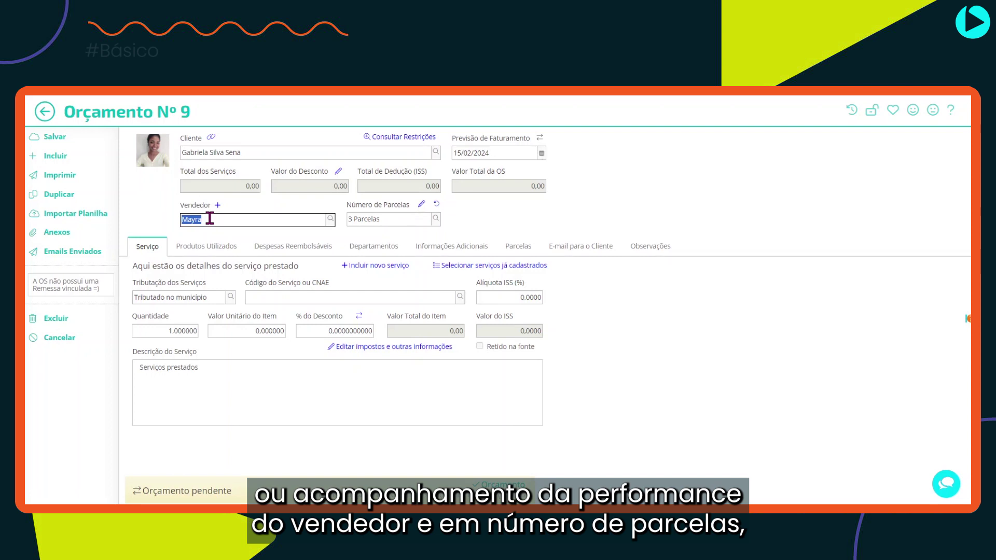
pyautogui.click(380, 220)
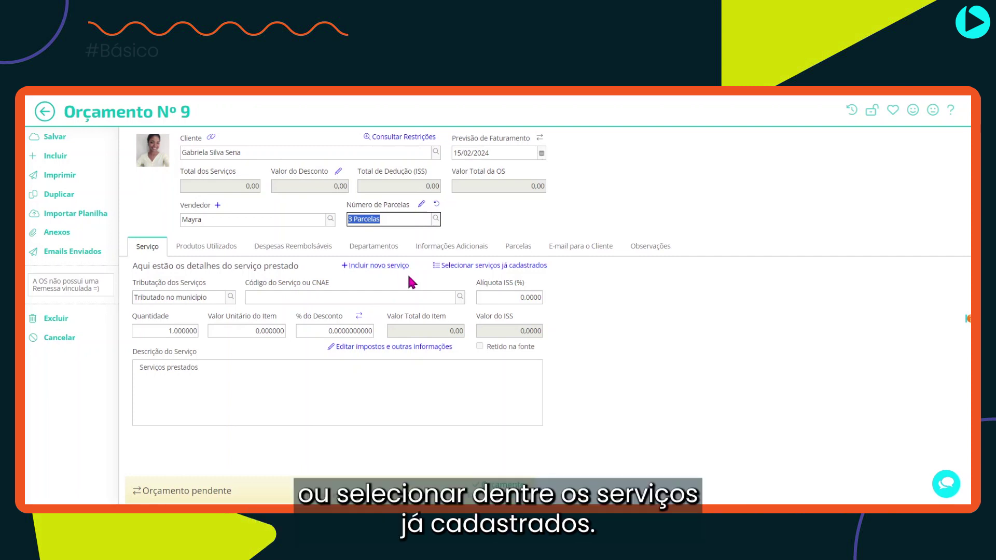
# Step: Add the registered service Treinamento / Implantação Omie at a unit price of 1200 and inspect its taxes and item details
pyautogui.click(489, 266)
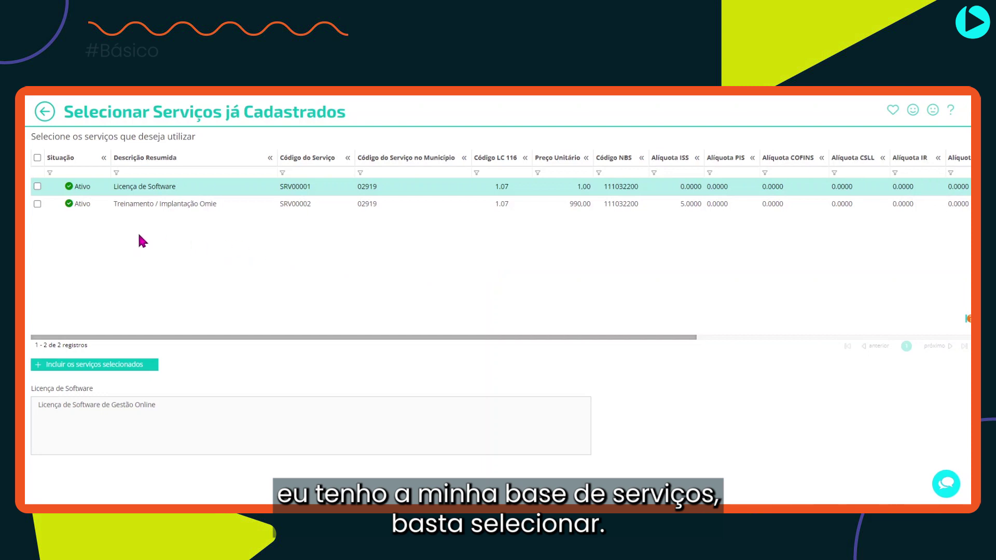
pyautogui.click(38, 203)
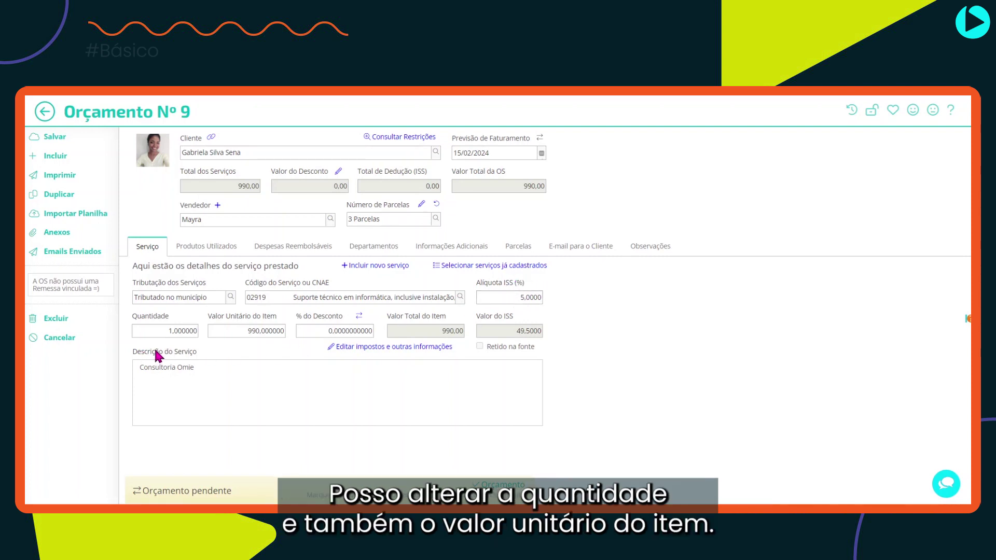
pyautogui.doubleClick(262, 332)
pyautogui.write('1200')
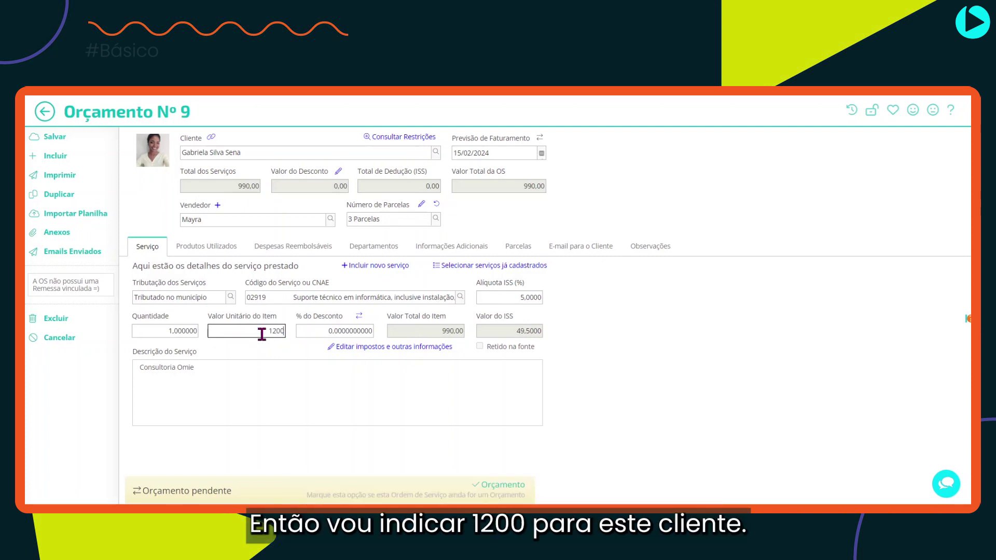
pyautogui.press('Tab')
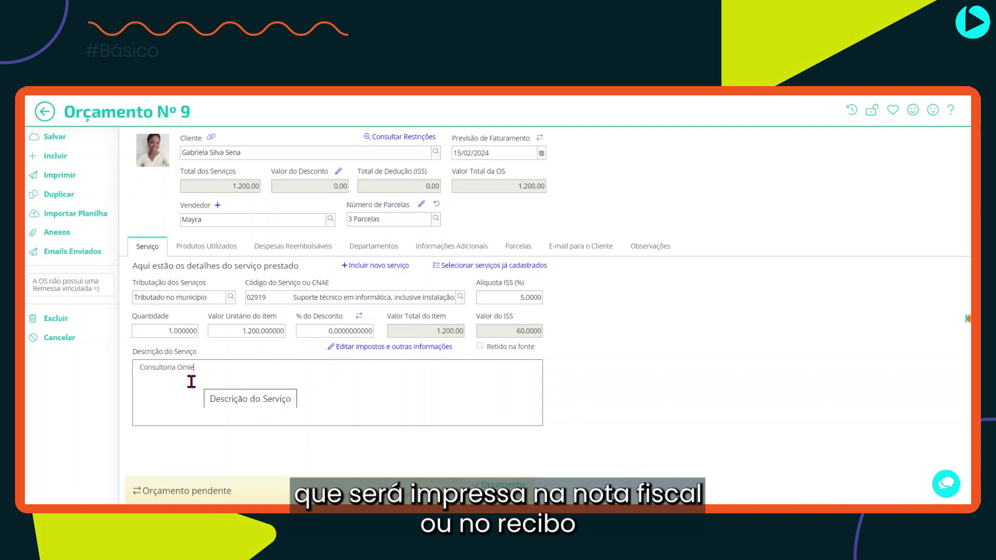
pyautogui.click(373, 353)
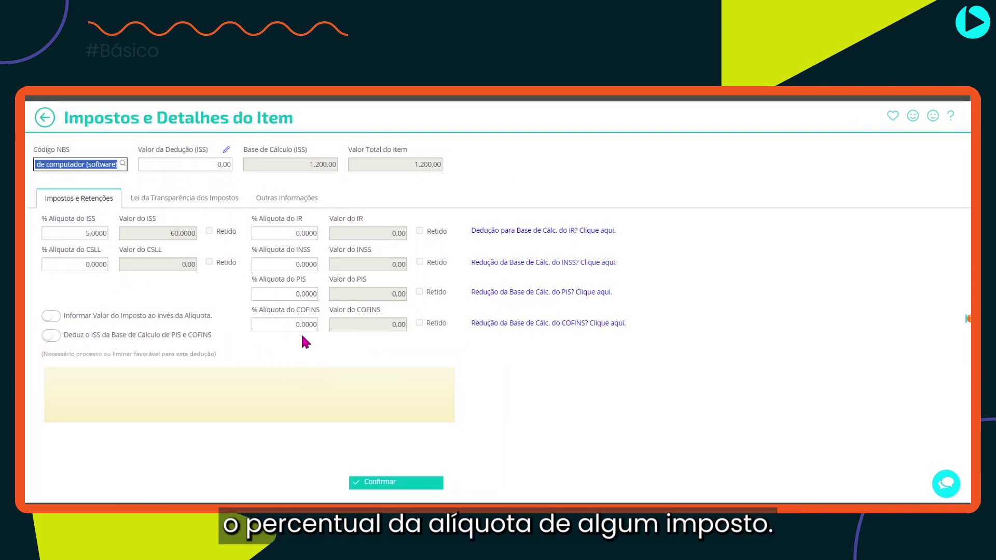
# Step: Add one ESPECTROFOTÔMETRO DE ABSORÇÃO ATÔMICA 110 V from the PADRAO stock location to the products used, and check the available stock actions
pyautogui.click(182, 253)
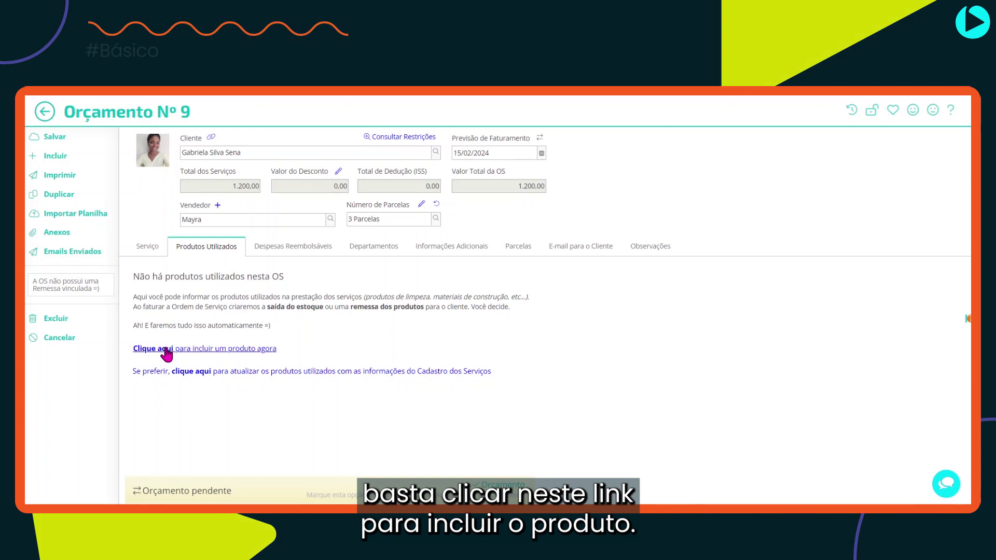
pyautogui.click(242, 351)
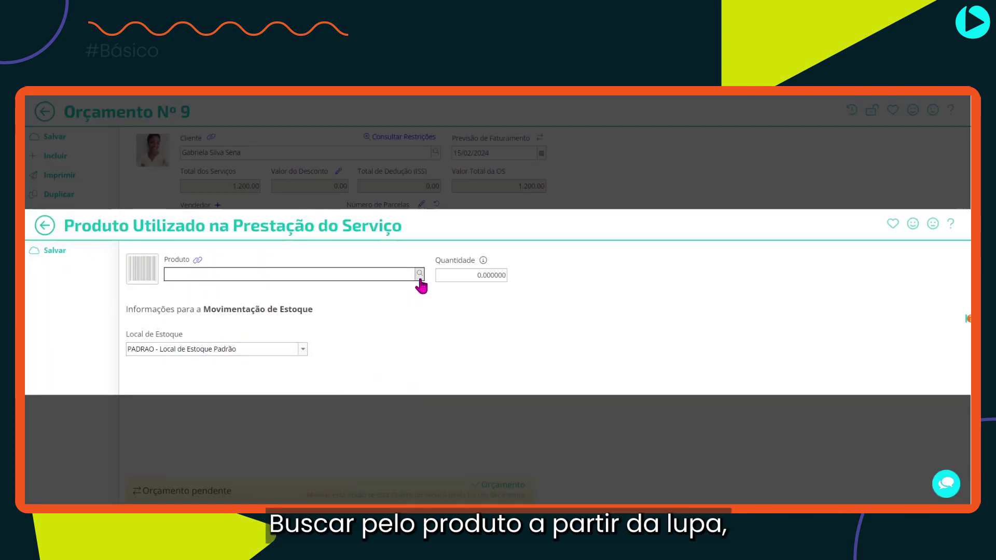
pyautogui.click(419, 276)
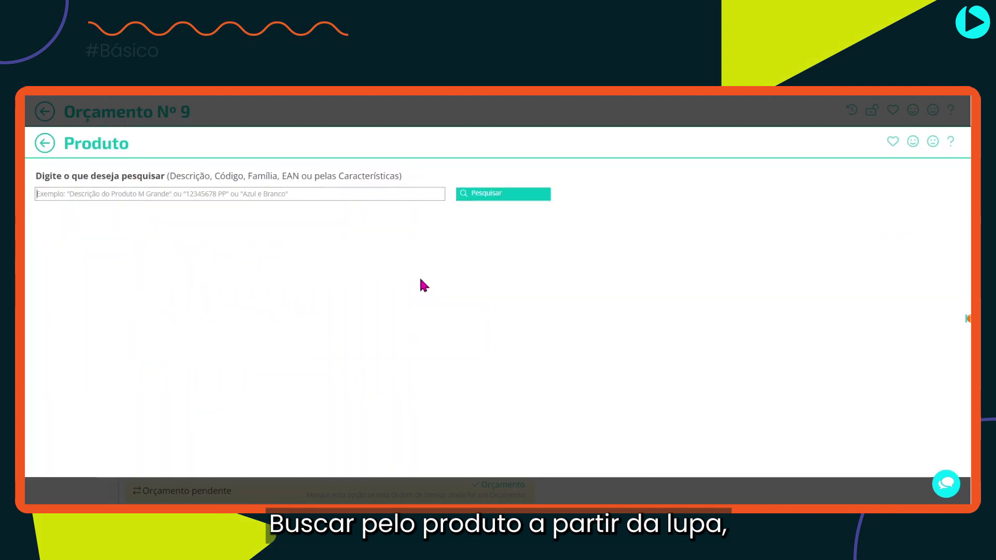
pyautogui.click(130, 248)
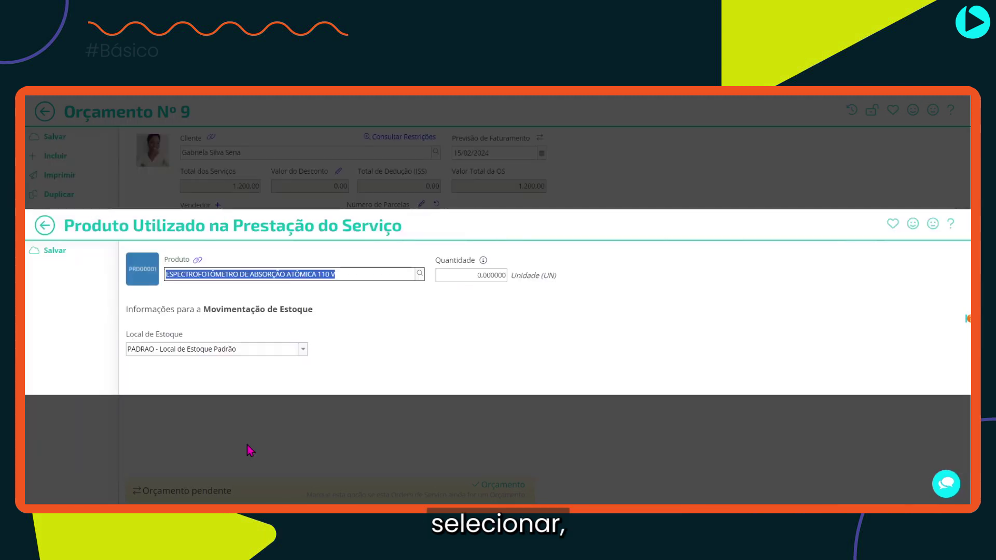
pyautogui.click(491, 279)
pyautogui.write('1')
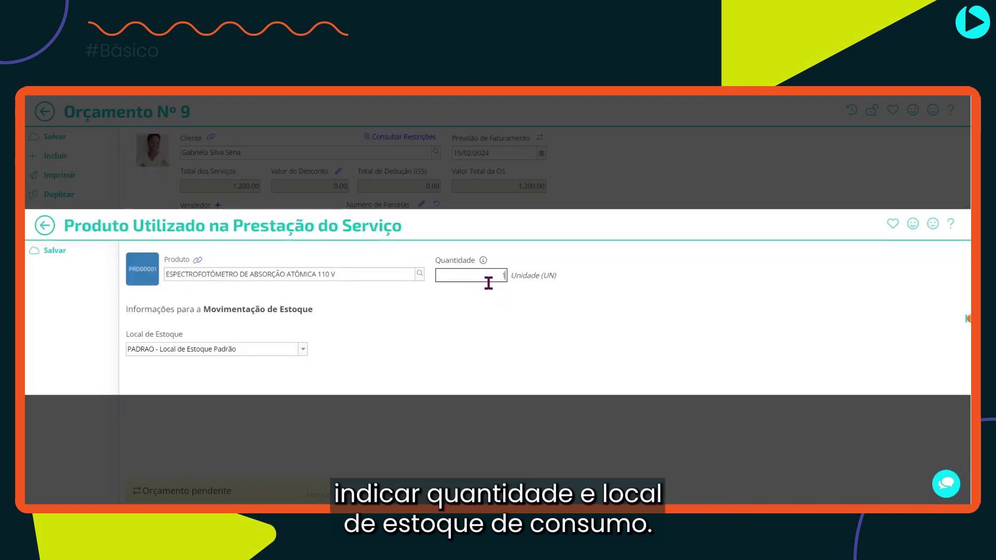
pyautogui.click(302, 349)
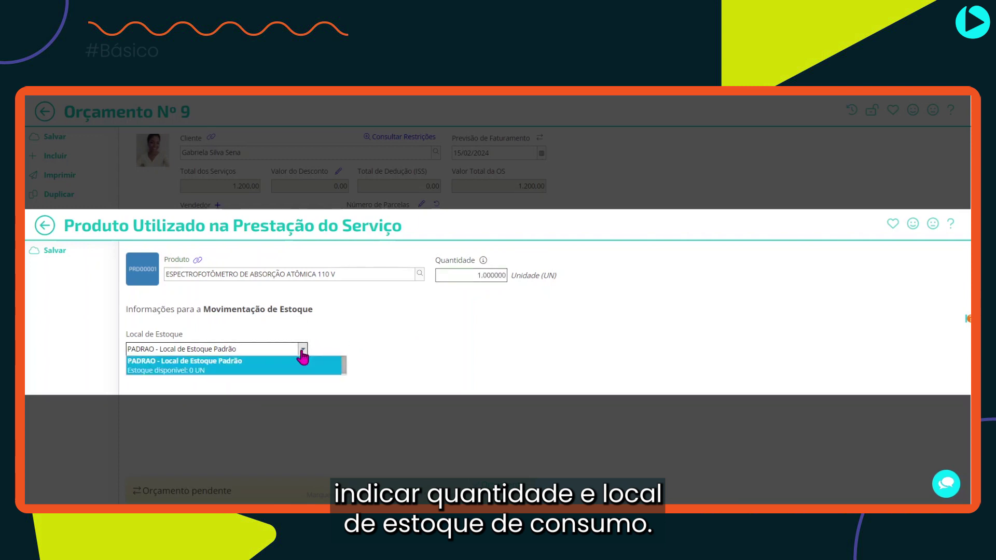
pyautogui.click(90, 251)
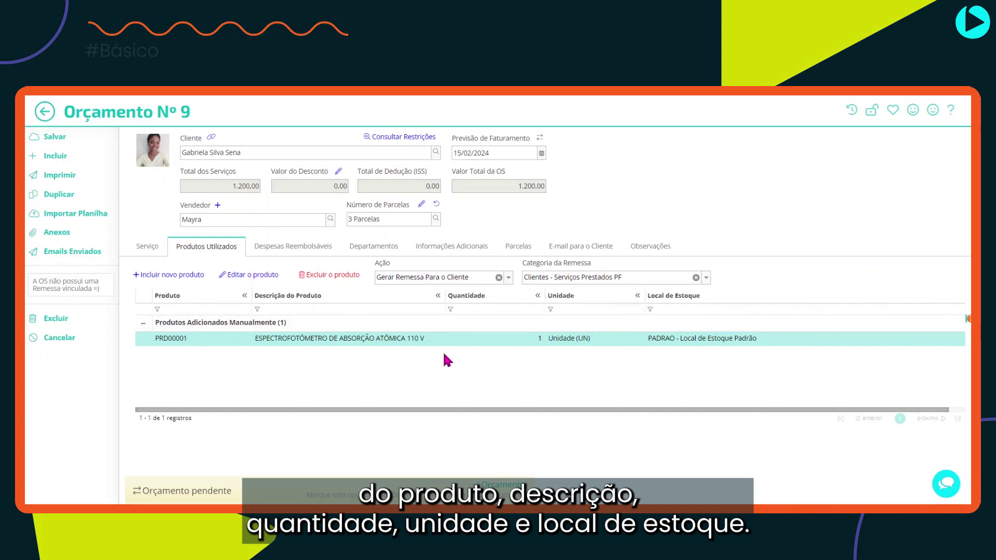
pyautogui.click(536, 349)
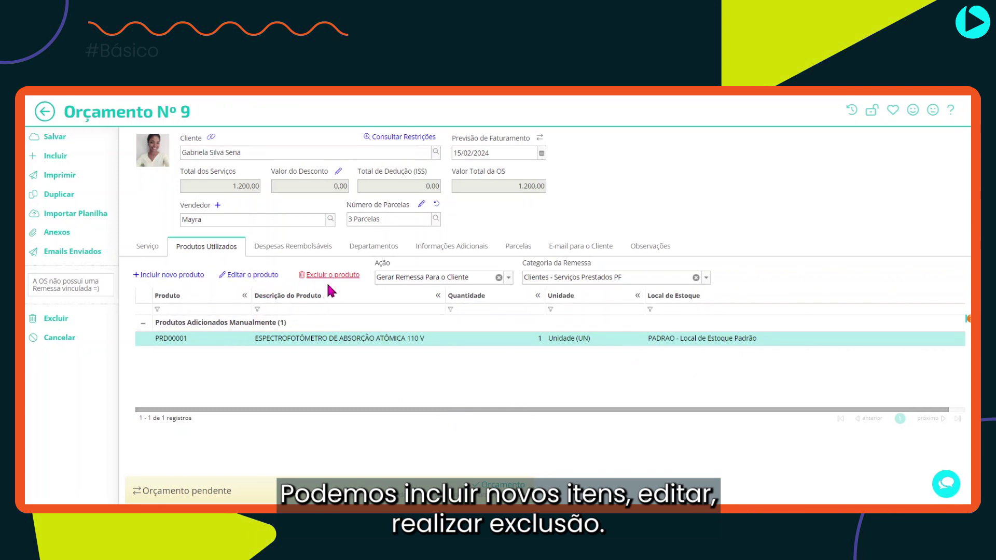
pyautogui.click(509, 278)
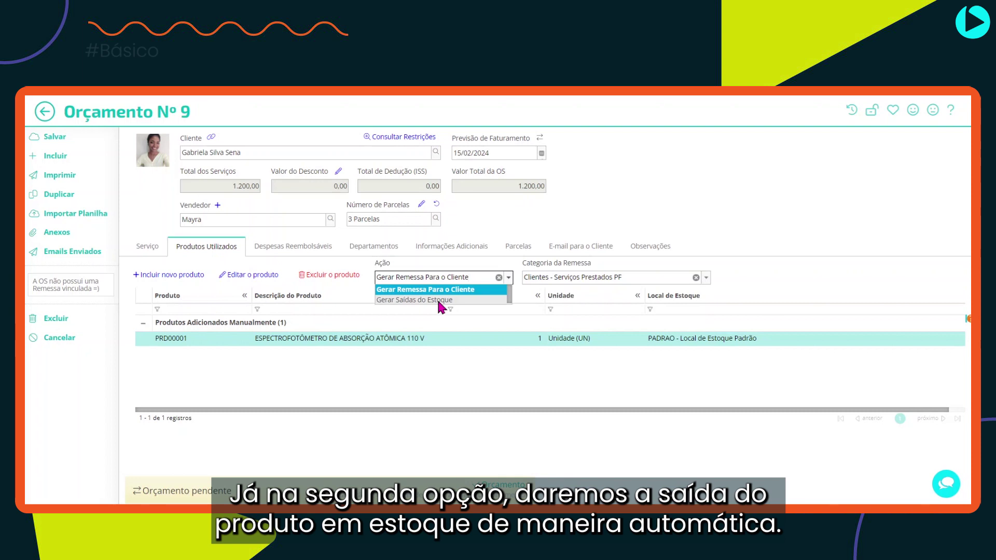
# Step: Add a reimbursable expense of 10,00 described as xerox under the category Reembolso de Despesas, and open the saved entry
pyautogui.click(288, 247)
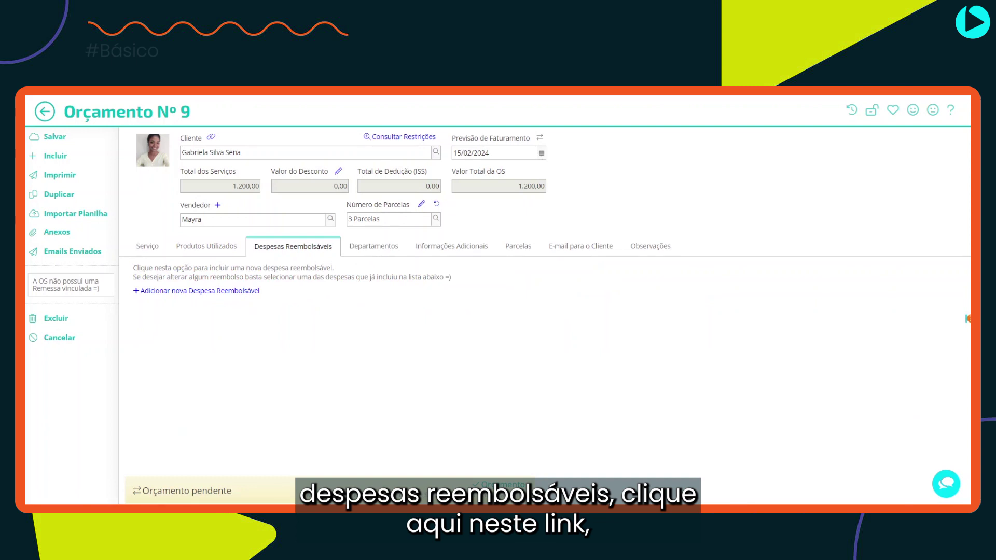
pyautogui.click(210, 293)
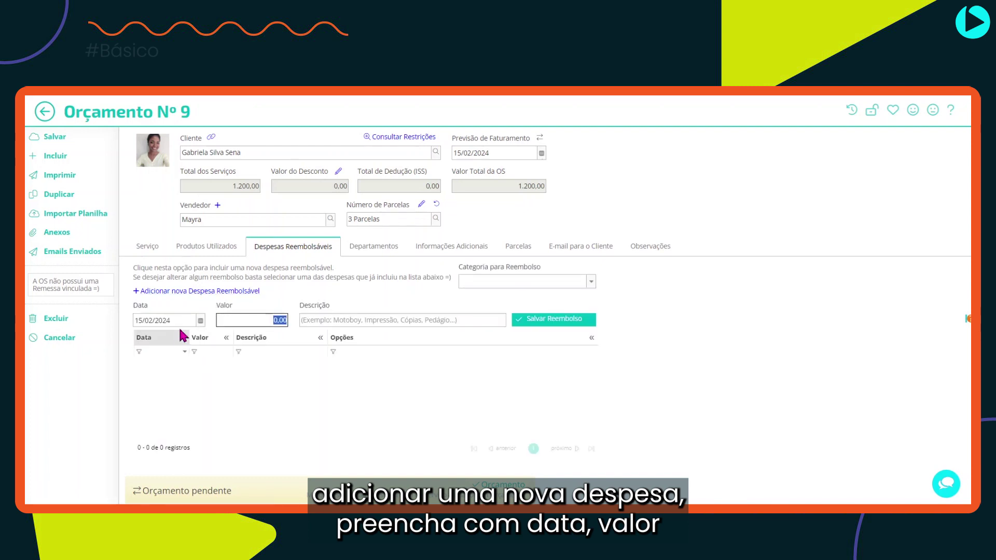
pyautogui.click(178, 322)
pyautogui.click(269, 324)
pyautogui.write('10')
pyautogui.press('Tab')
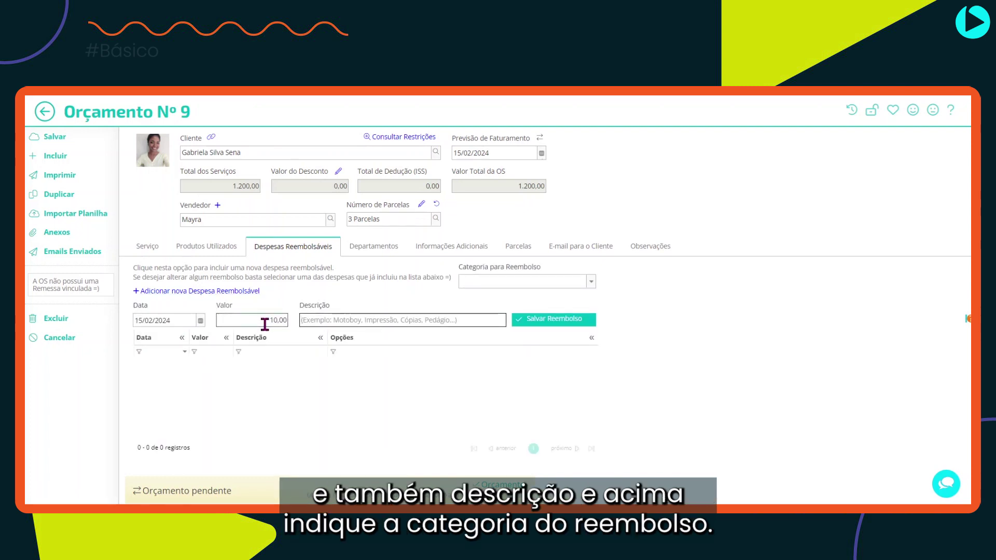
pyautogui.write('xerox')
pyautogui.click(568, 282)
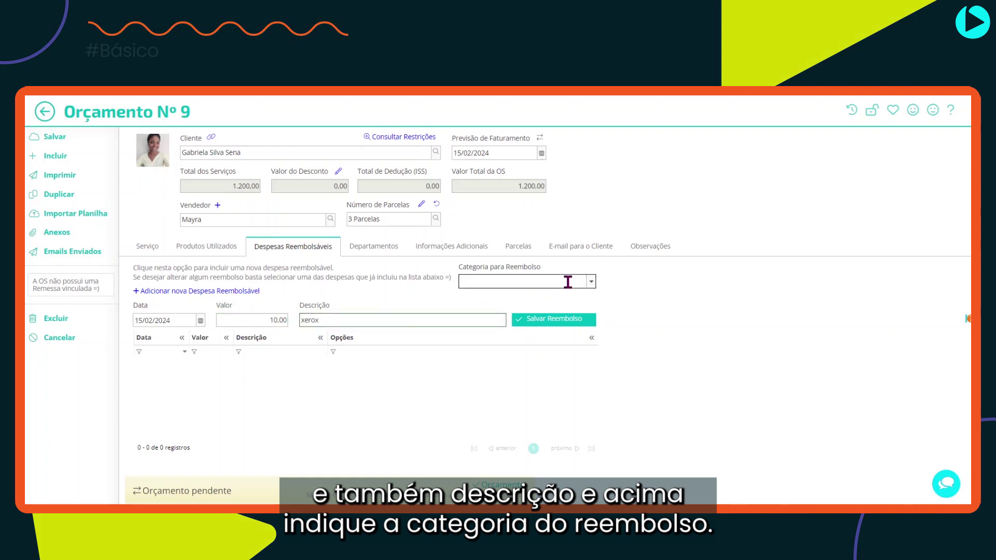
pyautogui.write('Reembolso de Despesas')
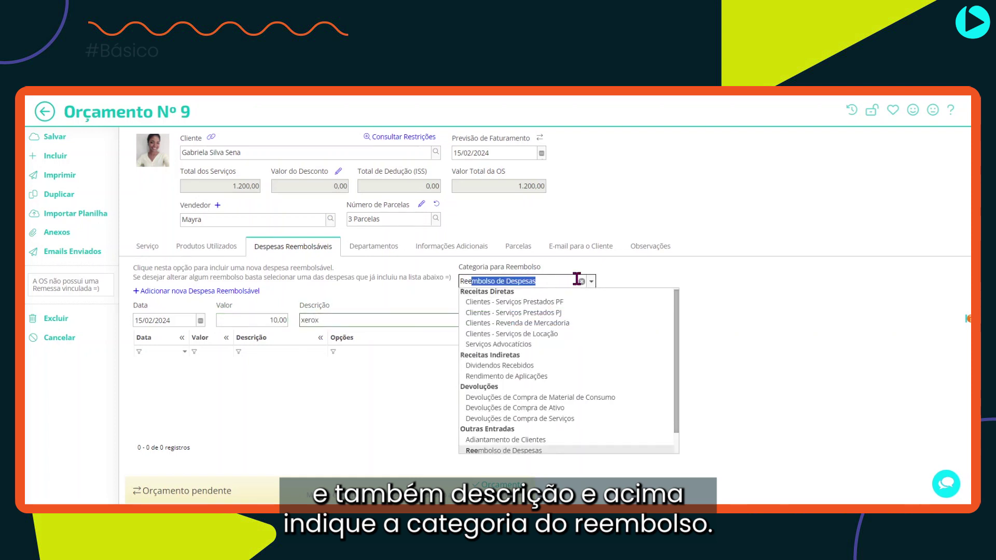
pyautogui.click(723, 288)
pyautogui.click(560, 321)
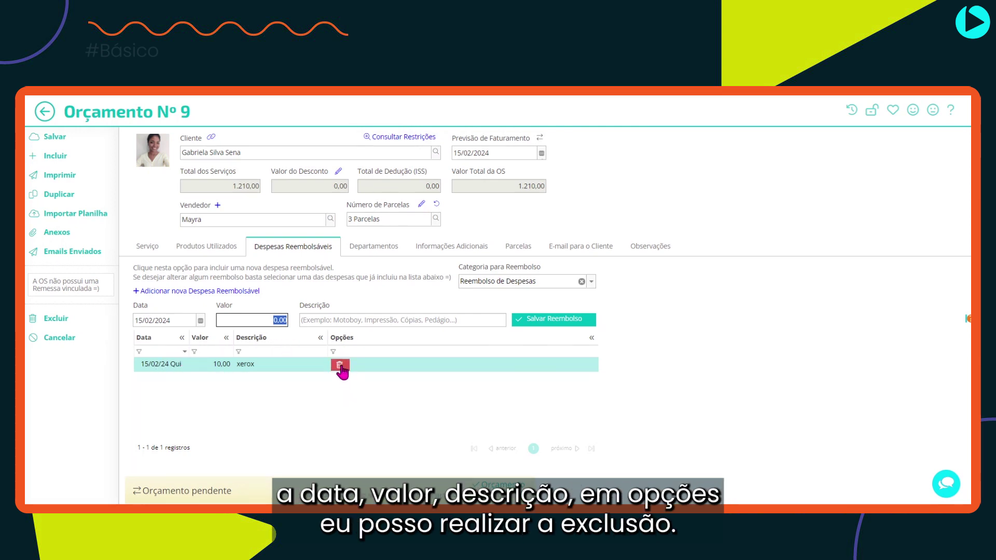
pyautogui.doubleClick(231, 369)
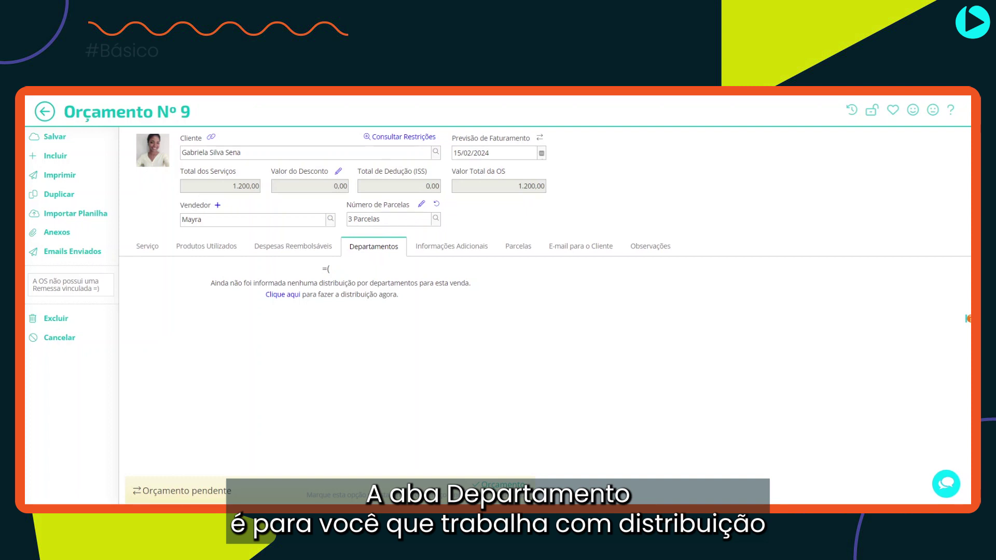
# Step: Distribute the quote's revenue among the Administrativo, Comercial & Marketing and Desenvolvimento departments, and open the Administrativo share for editing
pyautogui.click(280, 299)
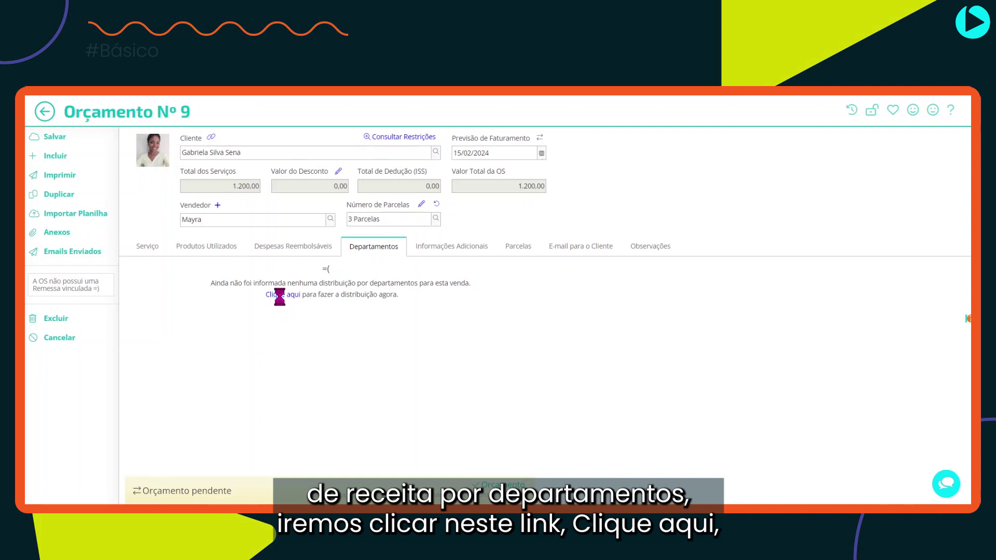
pyautogui.click(138, 310)
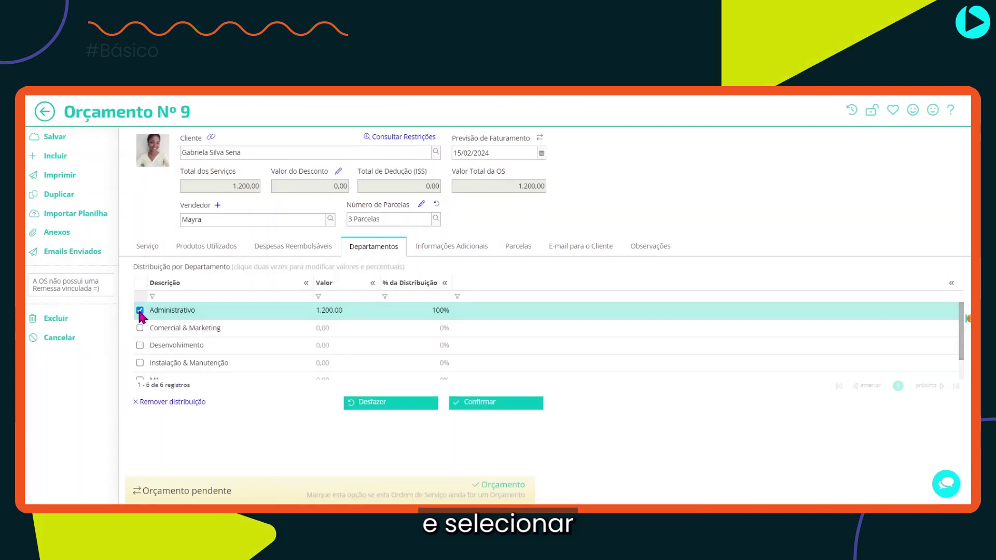
pyautogui.click(140, 328)
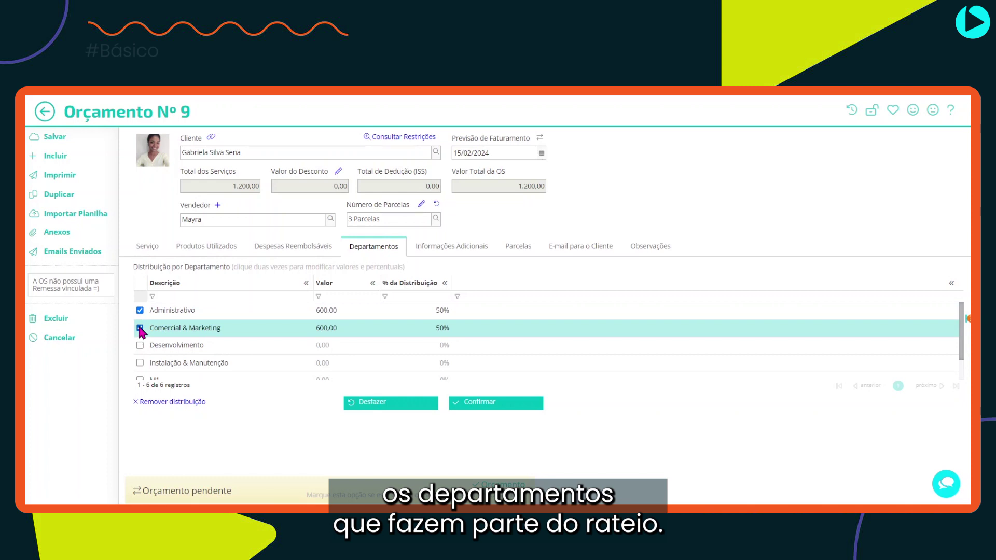
pyautogui.click(139, 346)
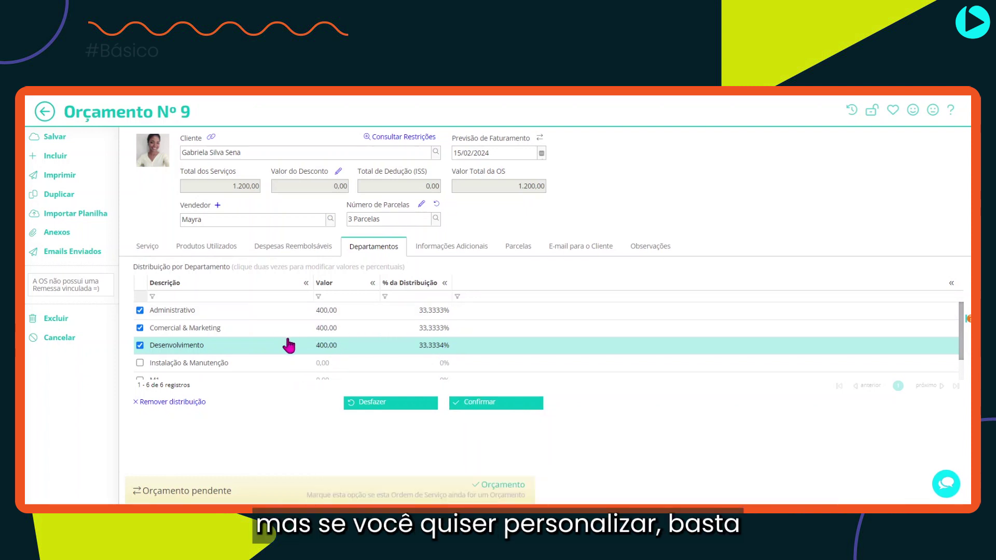
pyautogui.doubleClick(278, 311)
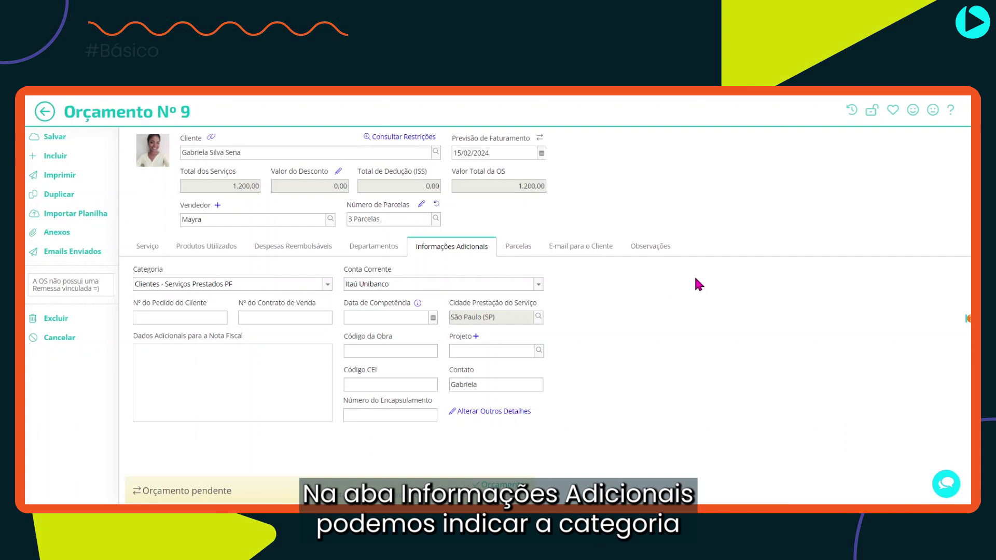
# Step: Set the quote's category to Clientes - Serviços Prestados PF and its current account to Itaú Unibanco
pyautogui.click(327, 285)
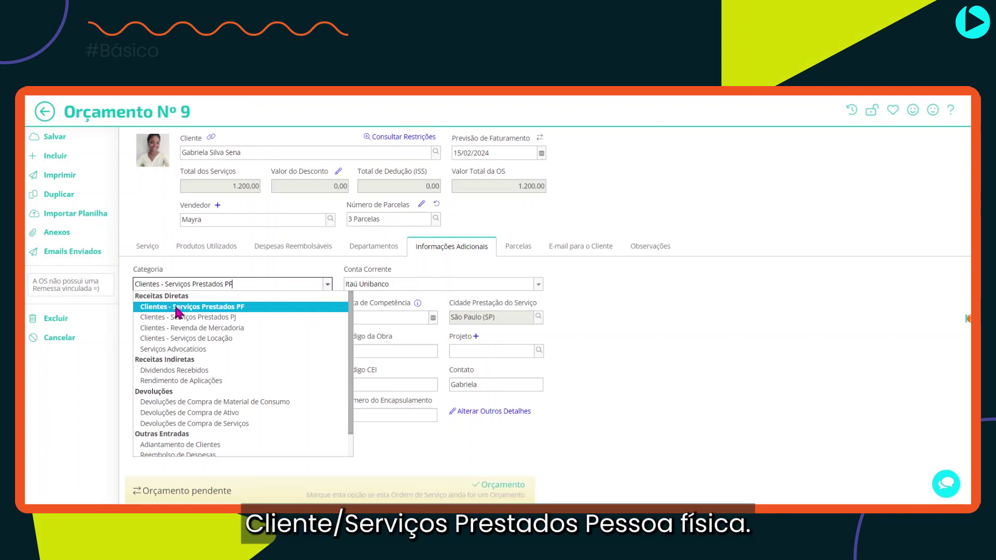
pyautogui.click(220, 307)
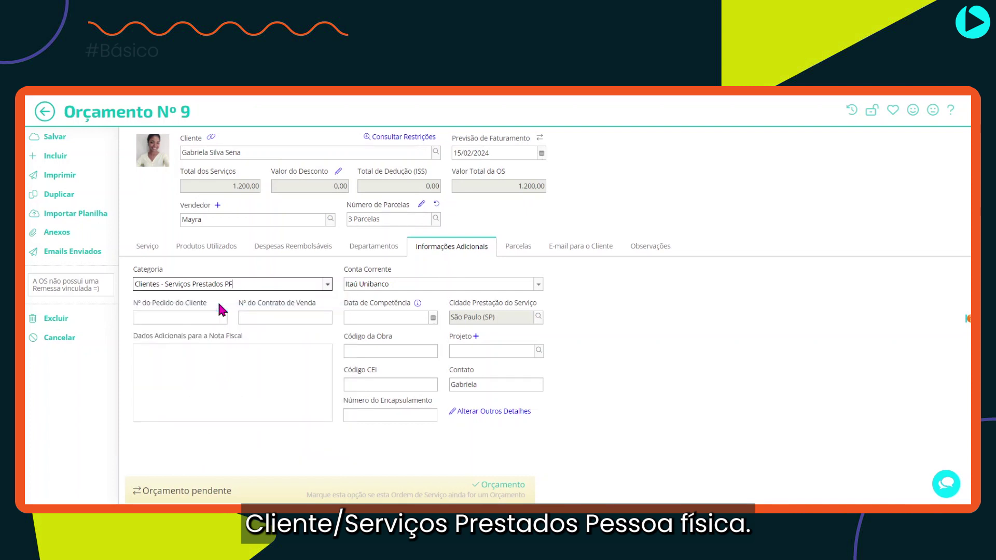
pyautogui.click(538, 286)
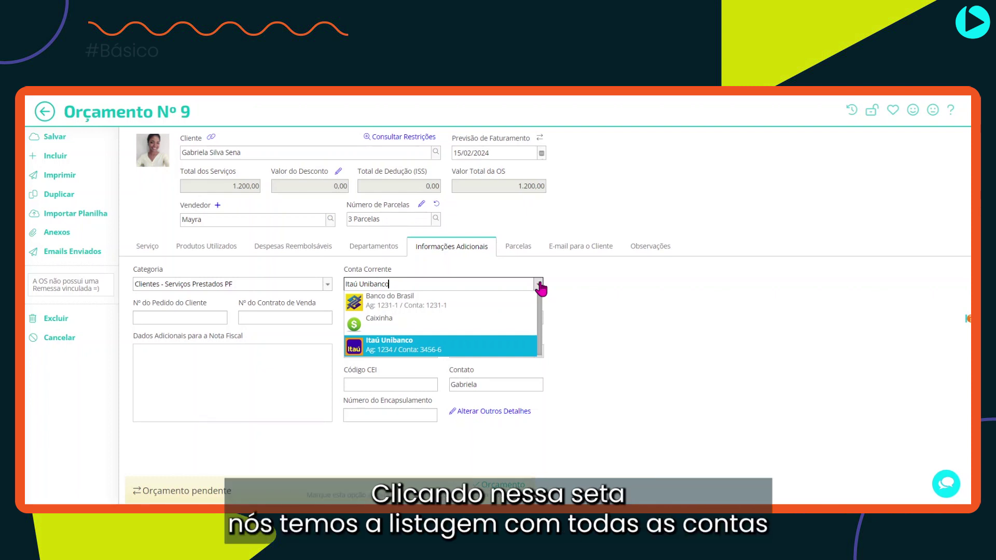
pyautogui.click(446, 355)
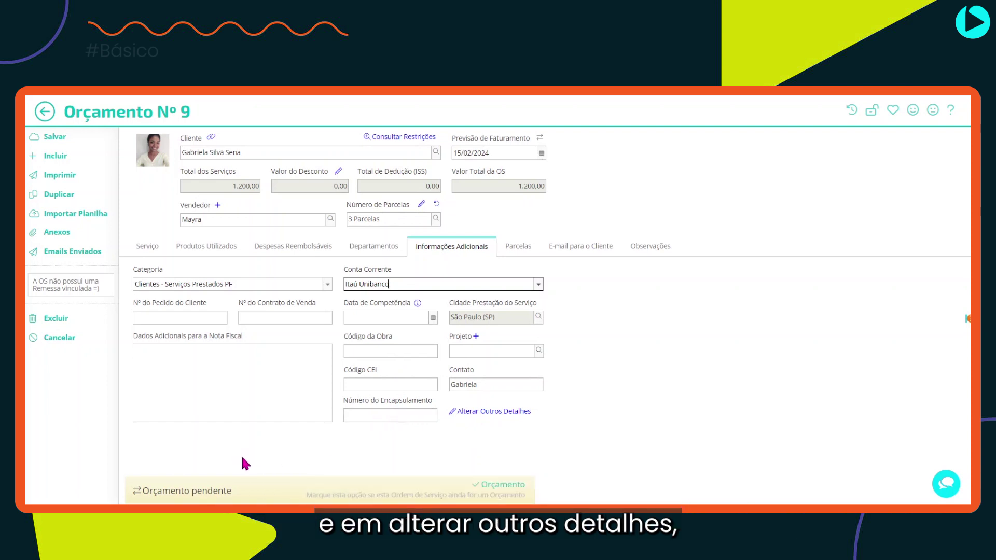
# Step: Review the additional NFS-e details for the service provision and the service intermediary, and return to the quote
pyautogui.click(482, 411)
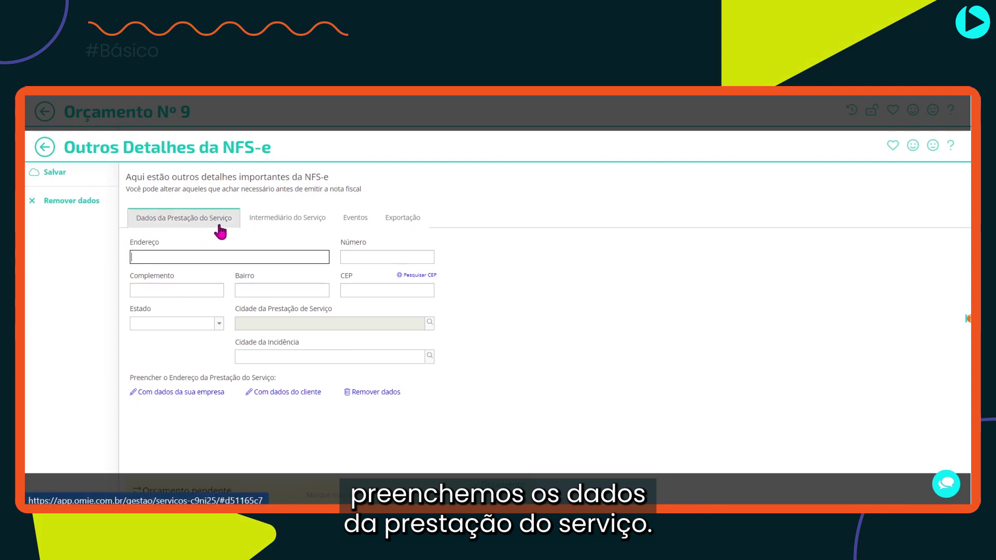
pyautogui.click(285, 222)
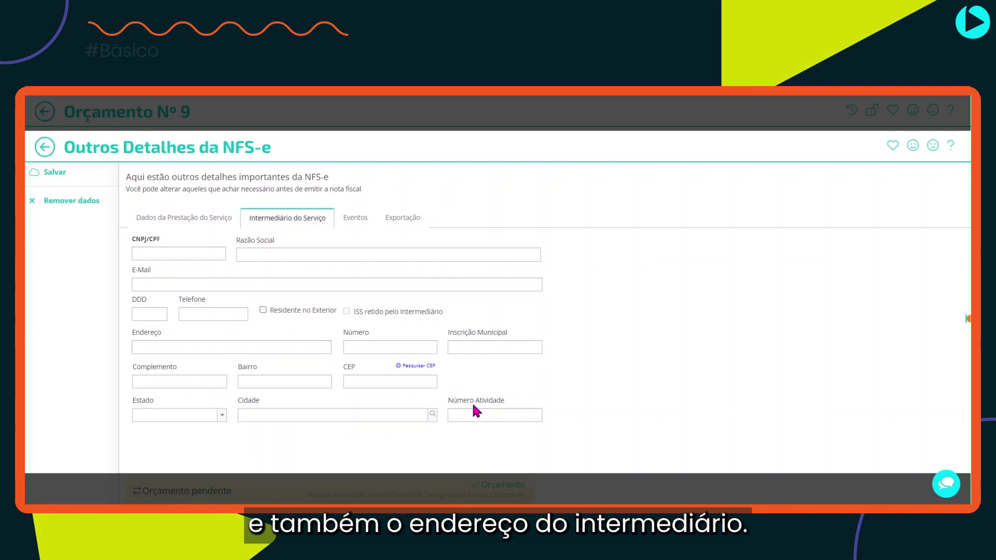
pyautogui.click(45, 148)
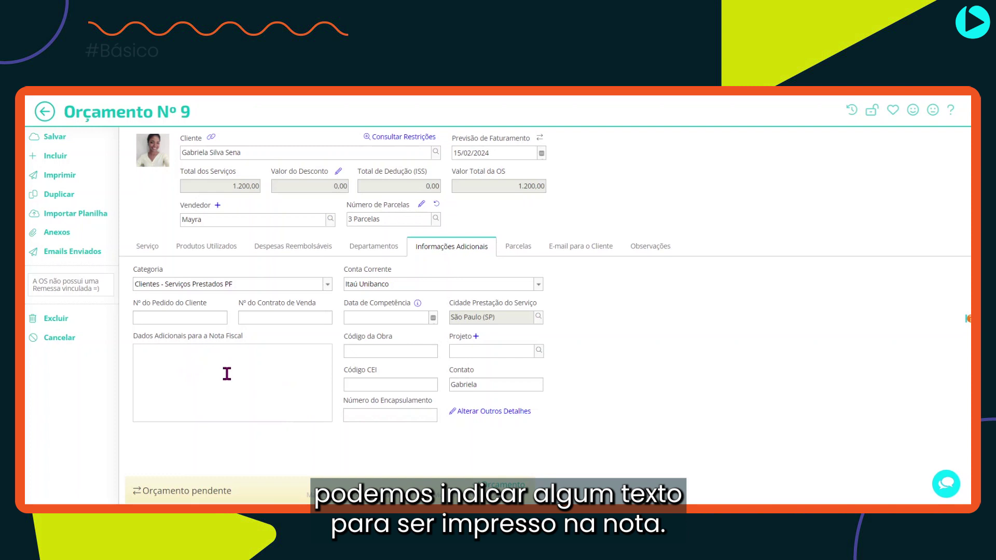
# Step: Examine the quote's installments, including installment 001/003, and check the billing forecast date they depend on
pyautogui.click(518, 246)
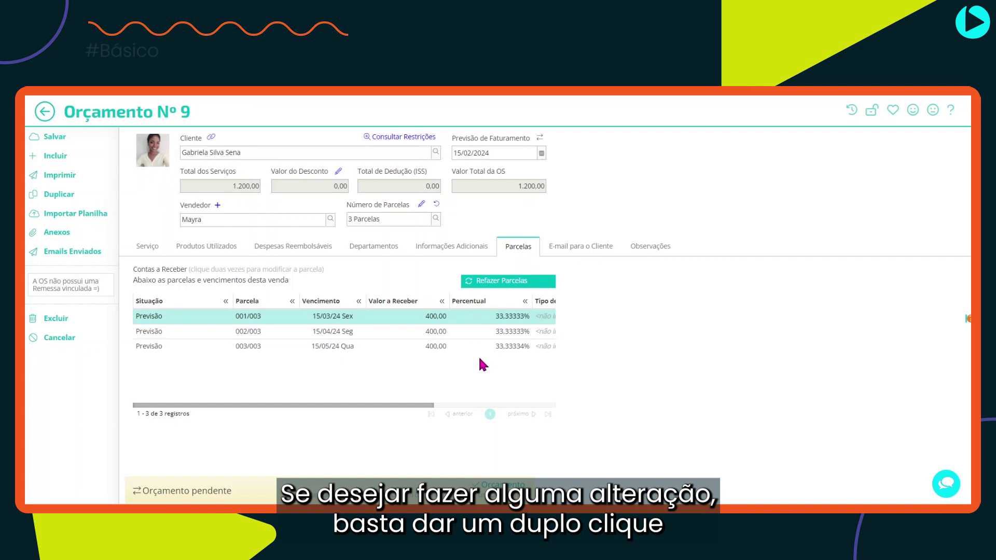
pyautogui.doubleClick(321, 317)
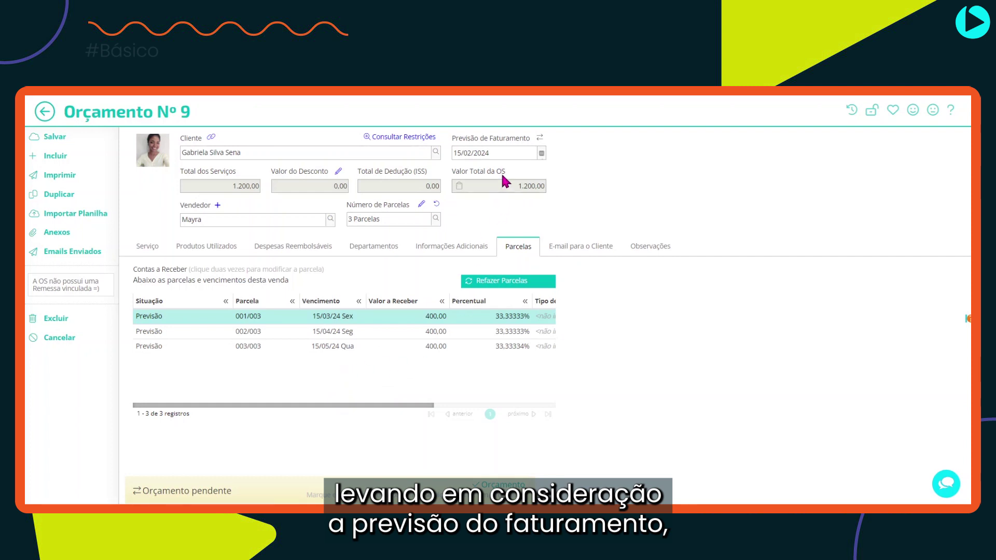
pyautogui.click(491, 155)
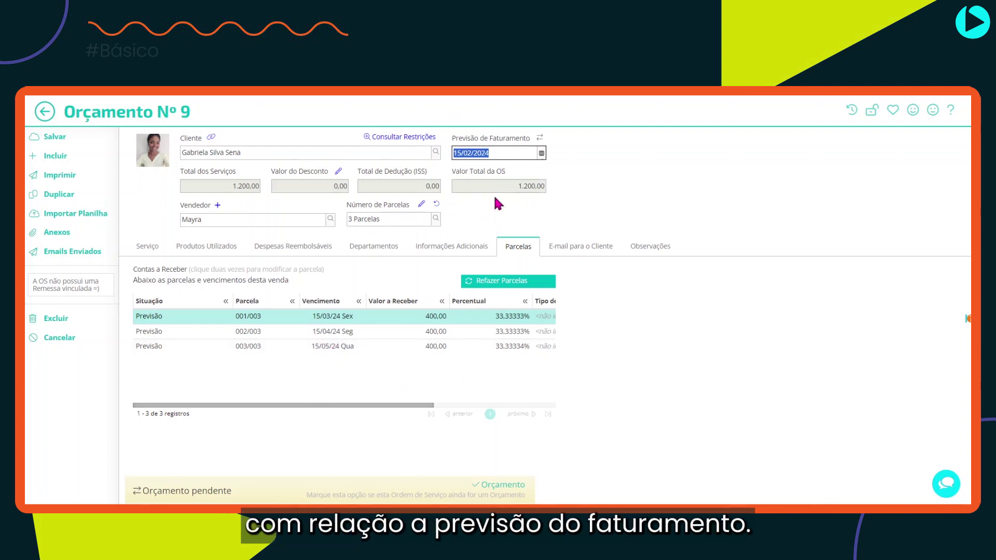
# Step: Set the customer e-mail to send a service receipt instead of the NFS-e, together with the boleto de cobrança
pyautogui.click(578, 251)
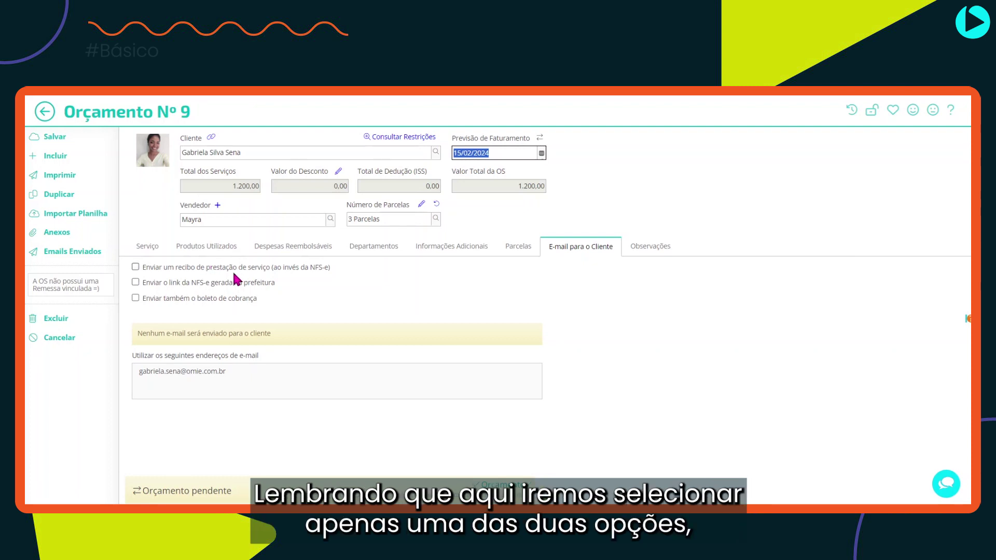
pyautogui.click(203, 267)
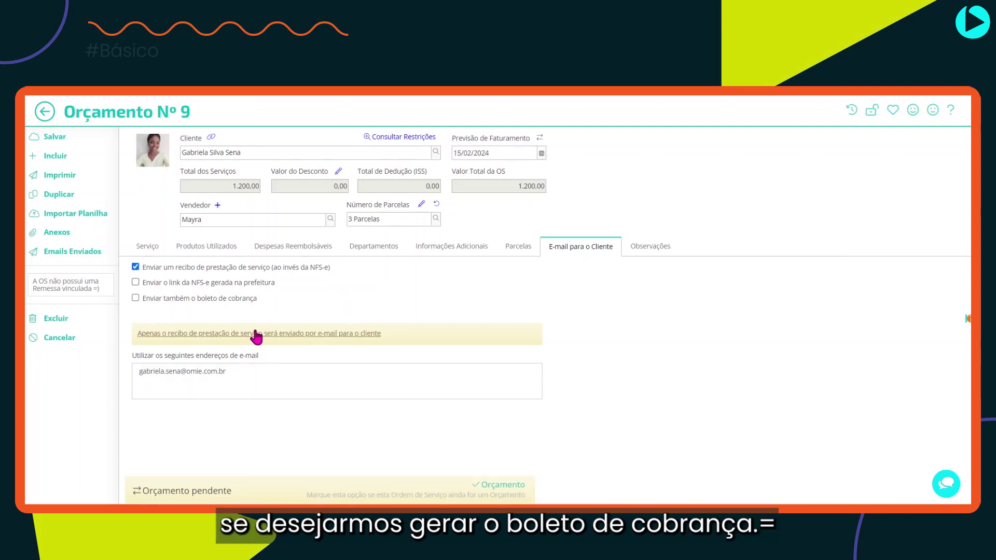
pyautogui.click(165, 307)
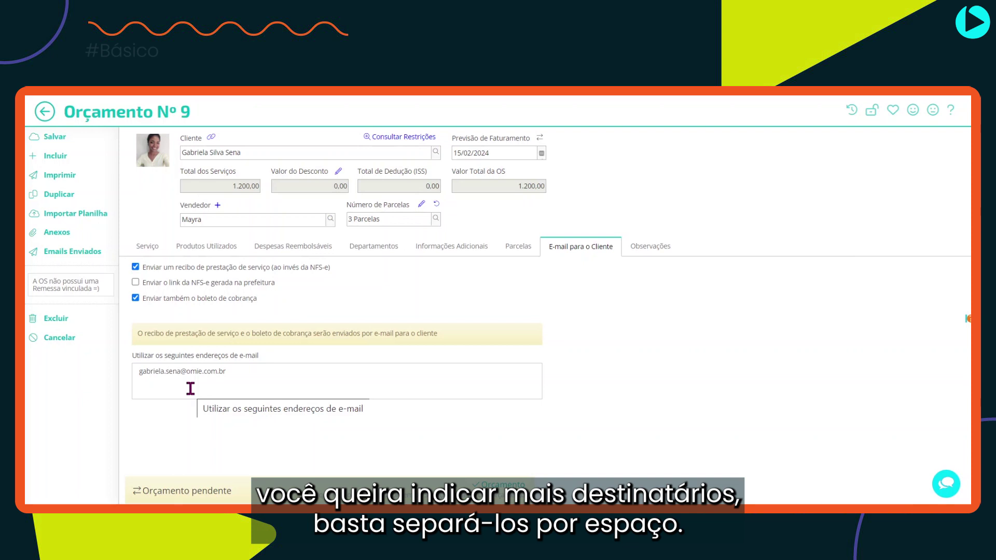
# Step: Check the quote's observations, save the quote and return to the service order Kanban
pyautogui.click(651, 248)
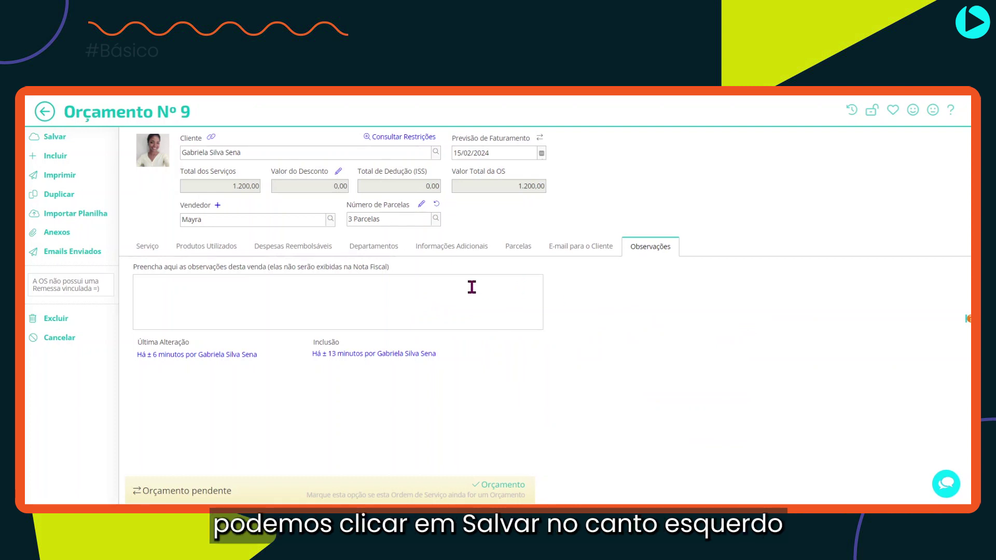
pyautogui.click(66, 136)
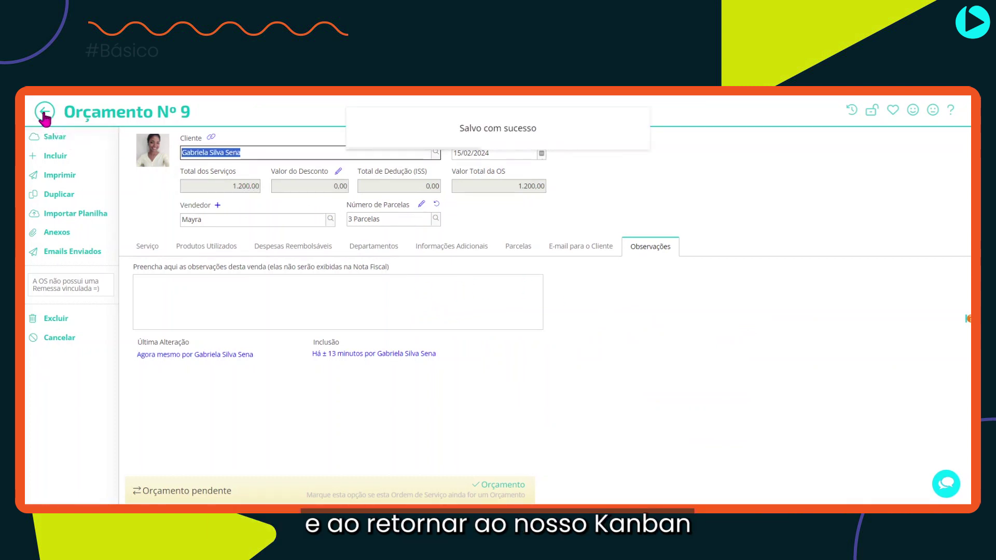
pyautogui.click(50, 118)
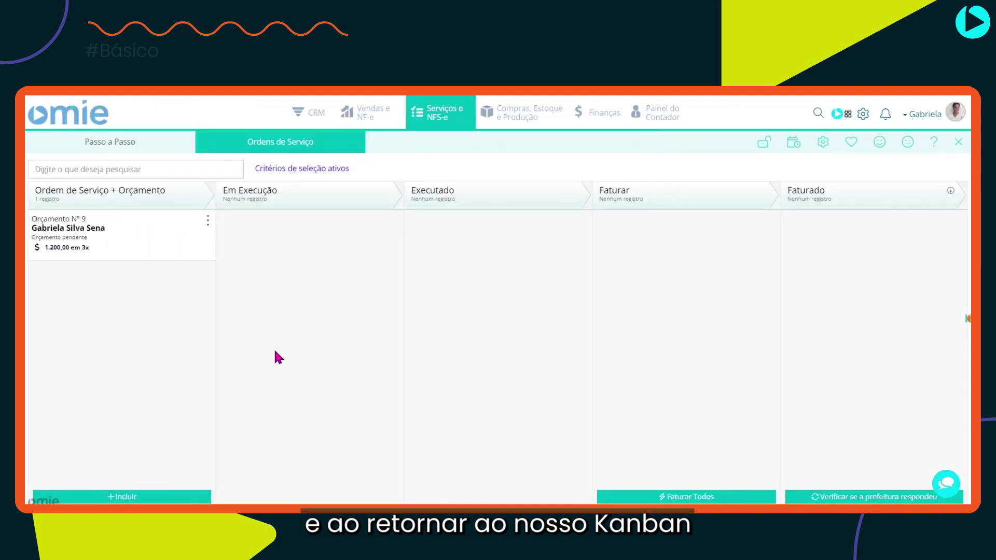